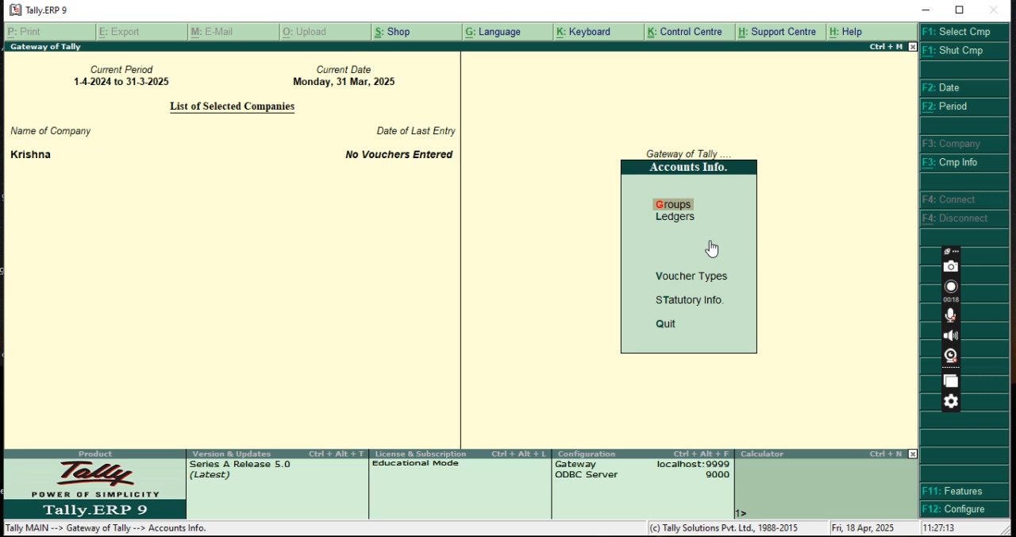
Open the single-ledger creation form from the accounts masters.
key("Escape")
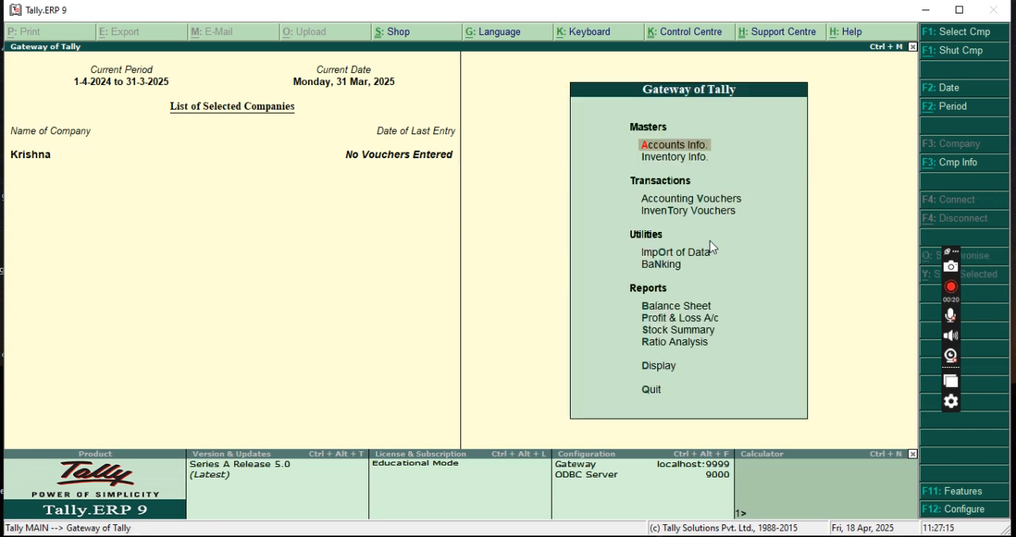
key("Return")
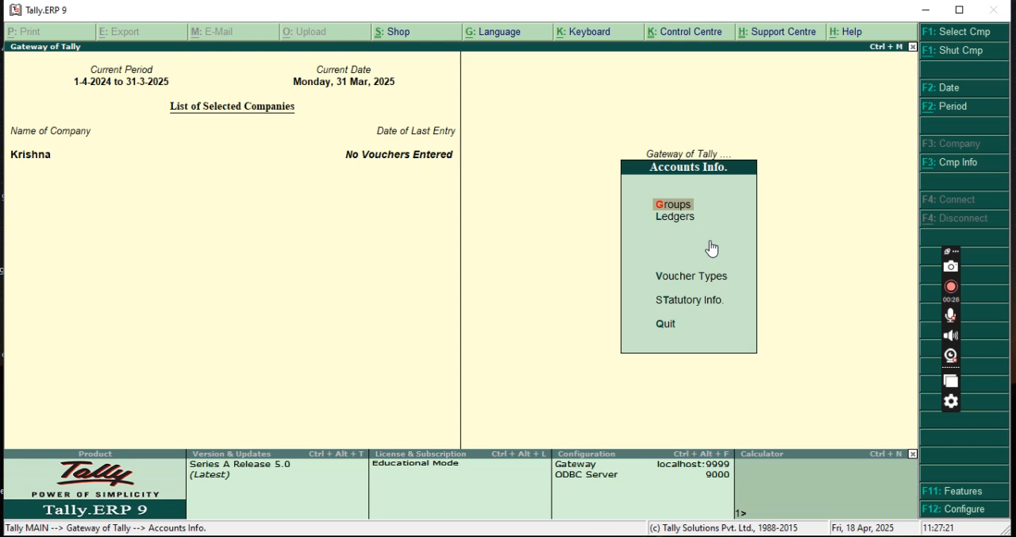
key("Down")
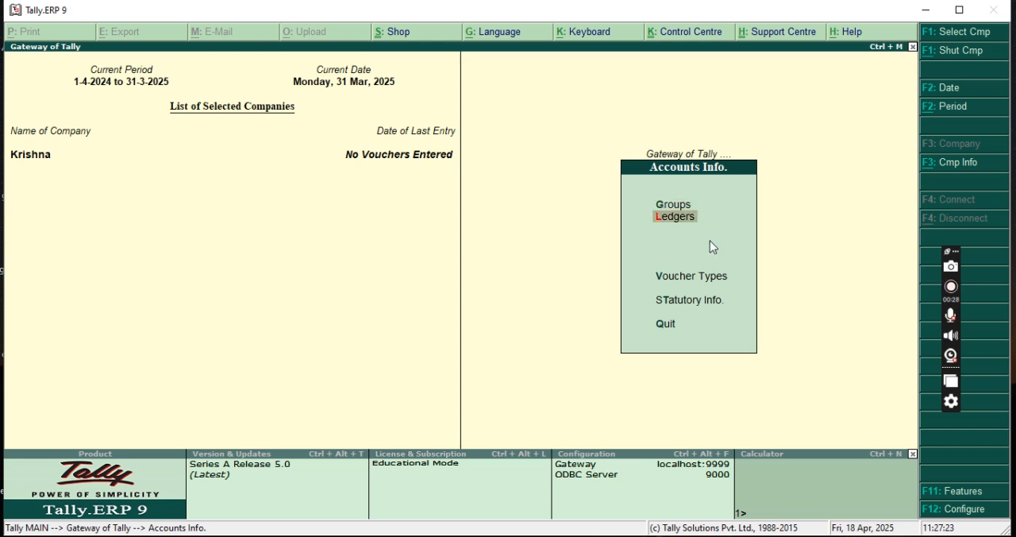
key("Return")
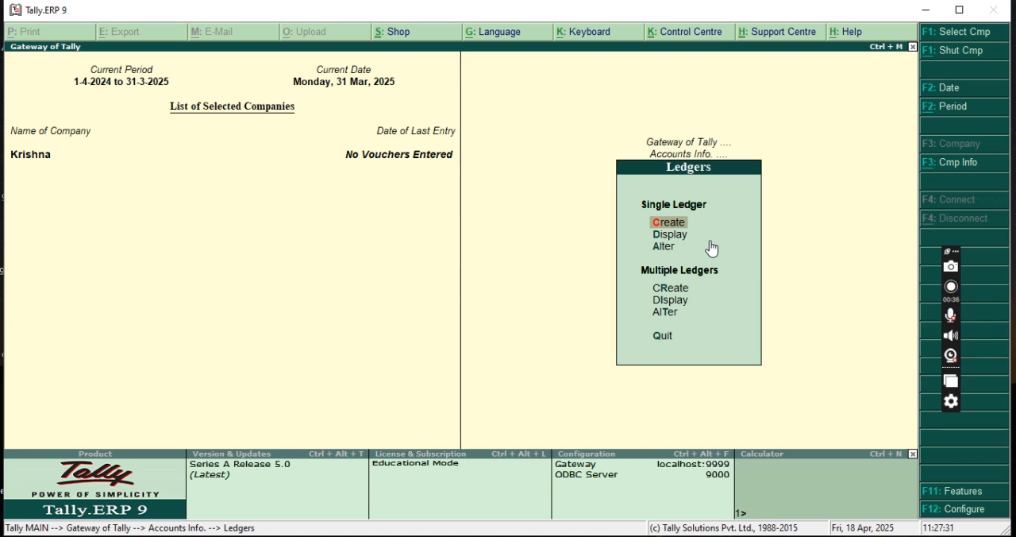
key("Return")
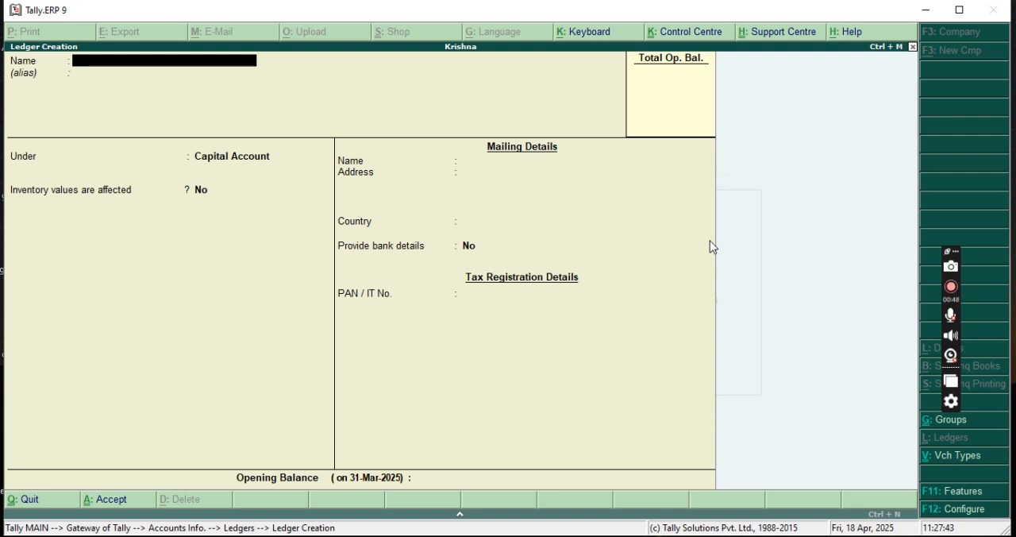
Create a ledger named Purchase A/c under the Purchase Accounts group and save it with the default details.
type("Purchase")
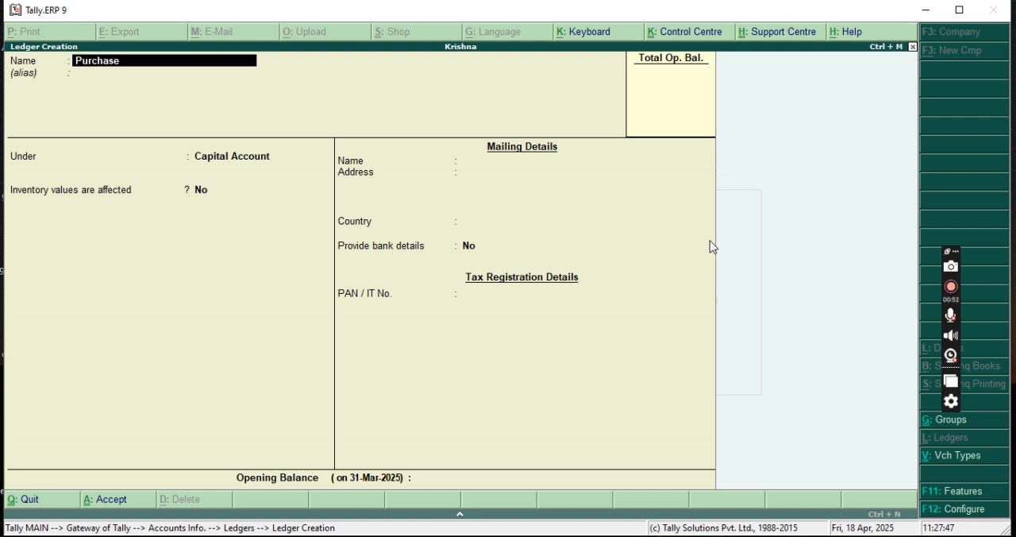
type(" a/c")
key("Return")
key("Return")
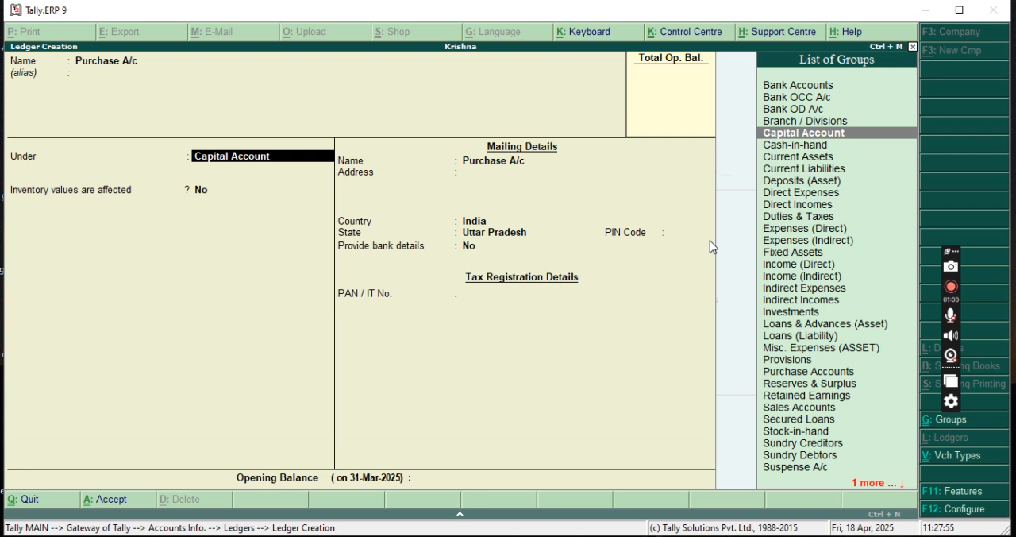
type("Pu")
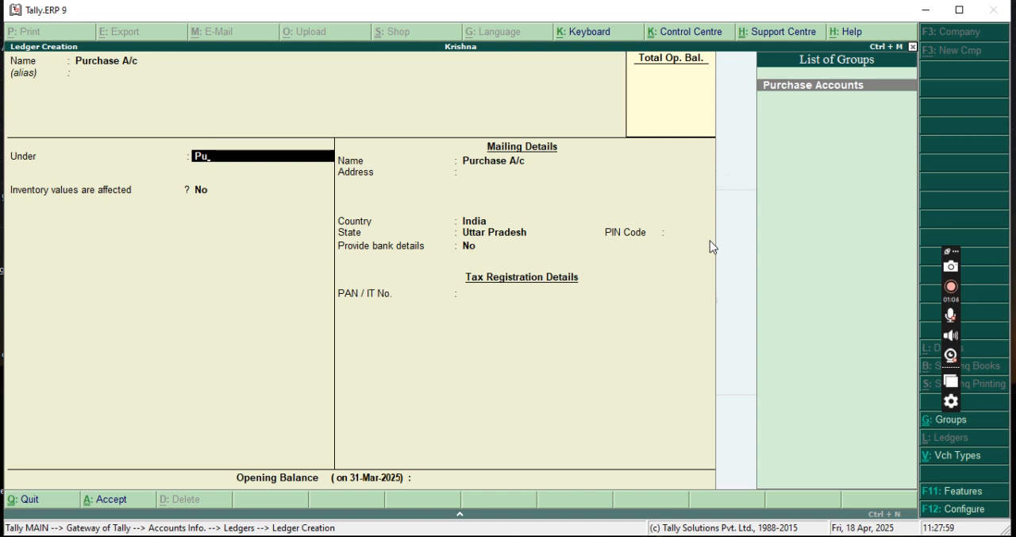
key("Return")
key("Return")
key("Return")
key("Return")
key("Return")
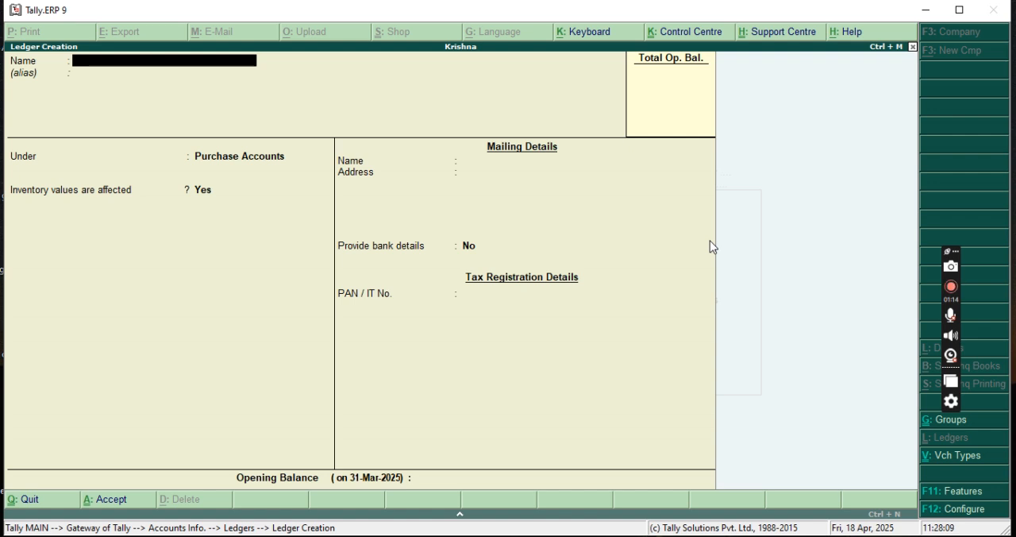
Fill in a ledger named Sales A/c under Sales Accounts and decline to save it.
type("Sales a/c")
key("Return")
key("Return")
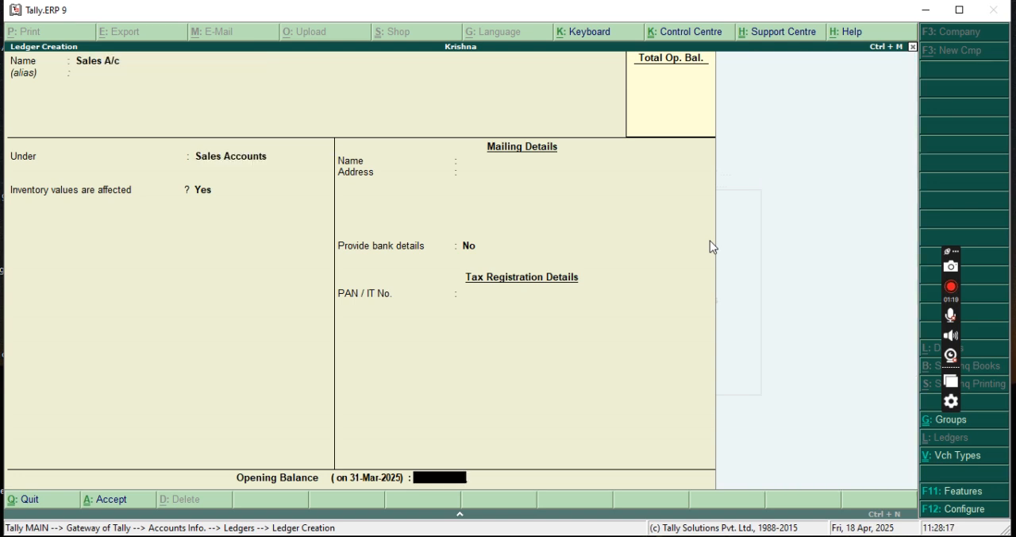
key("Return")
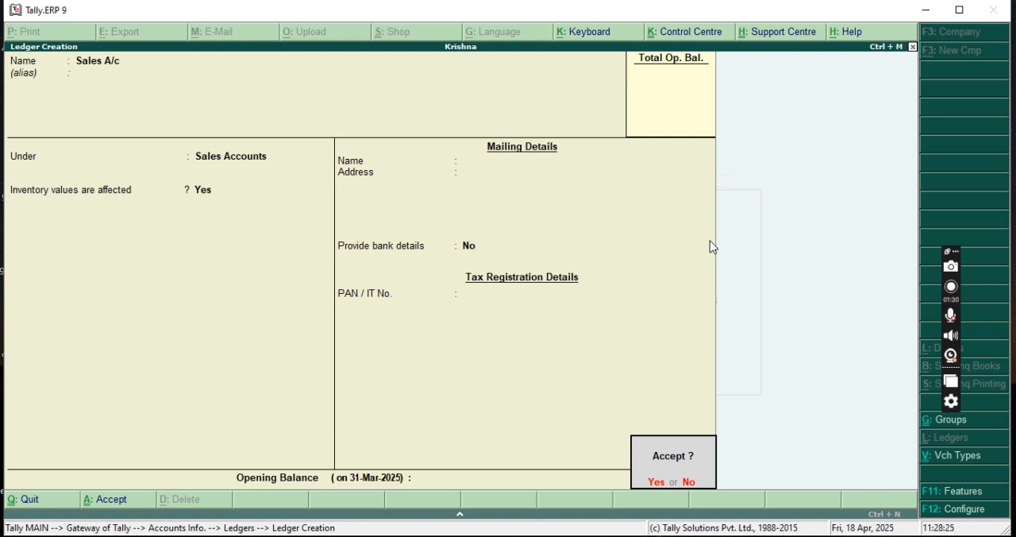
key("n")
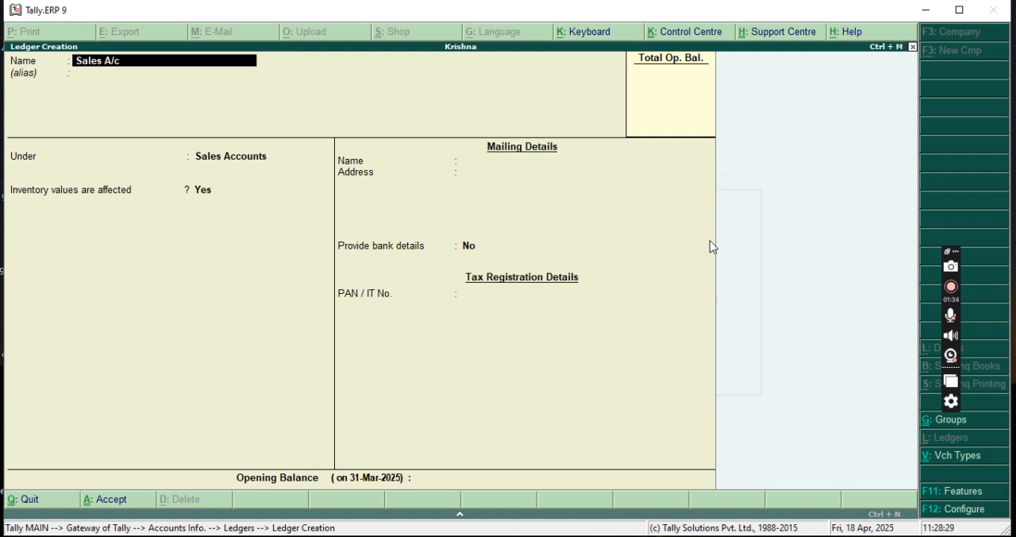
Create a ledger with the creditor's name under Sundry Creditors, keeping the remaining defaults, and save it.
type("Ram")
key("Return")
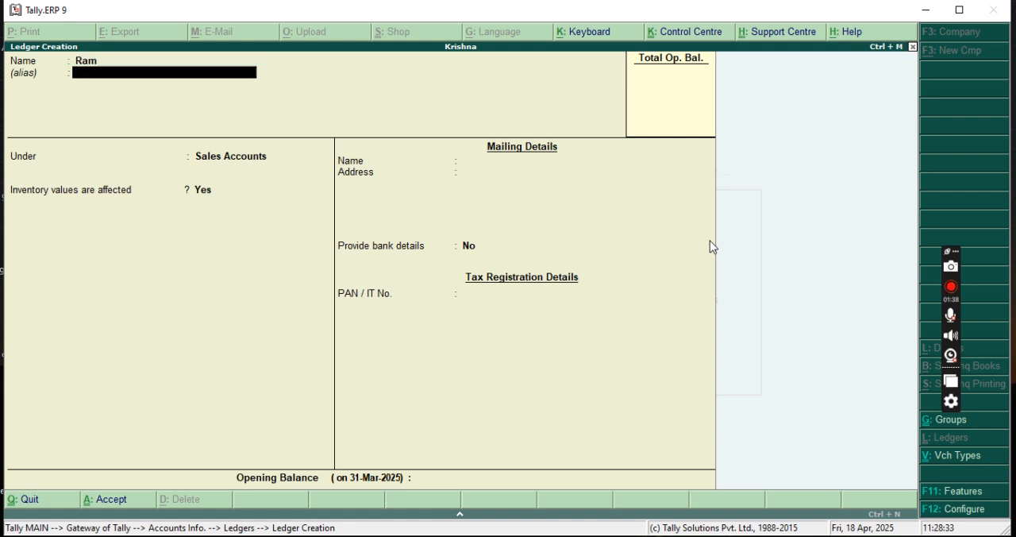
key("Return")
type("Su")
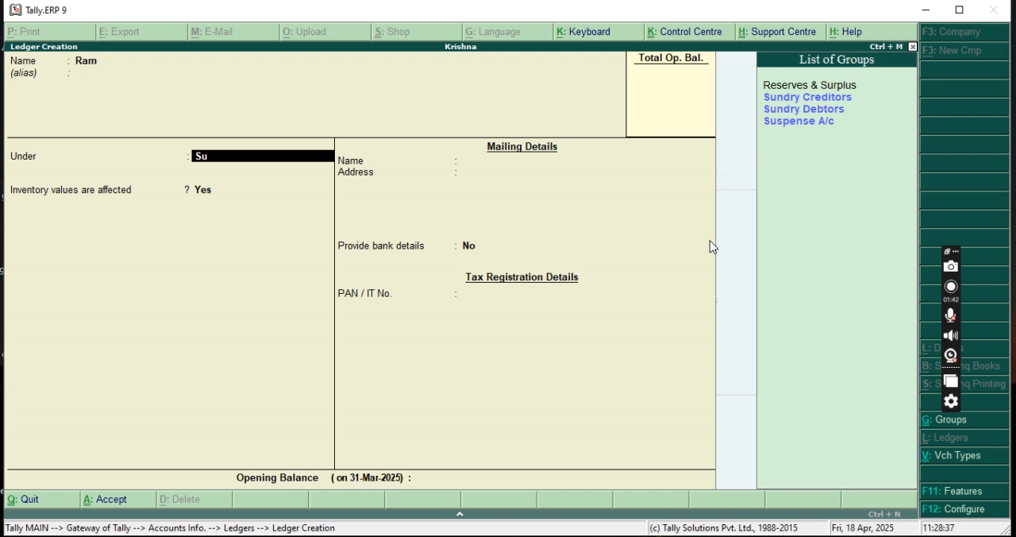
key("Return")
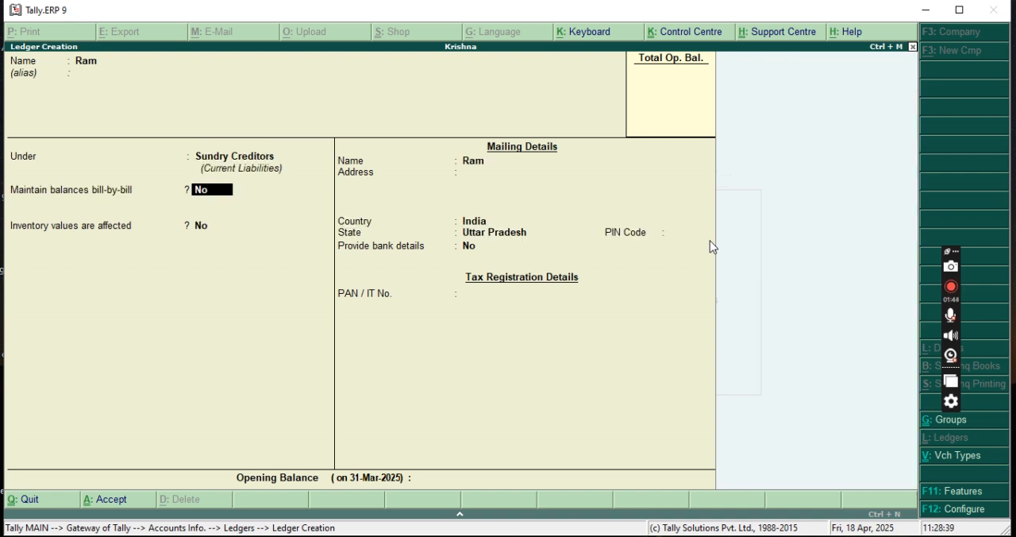
key("Return")
key("Return")
key("Return")
key("Return")
key("Return")
key("Return")
key("Return")
key("Return")
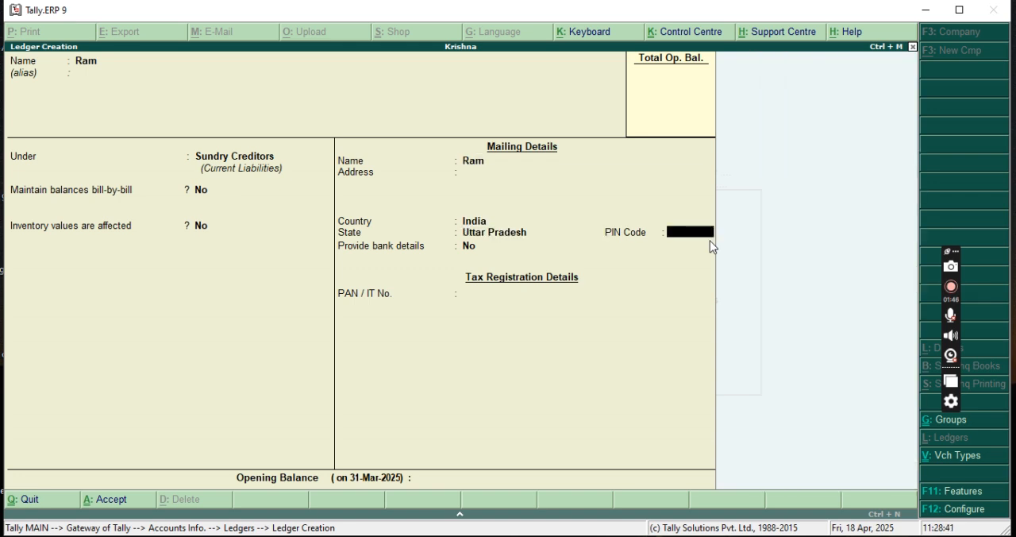
key("Return")
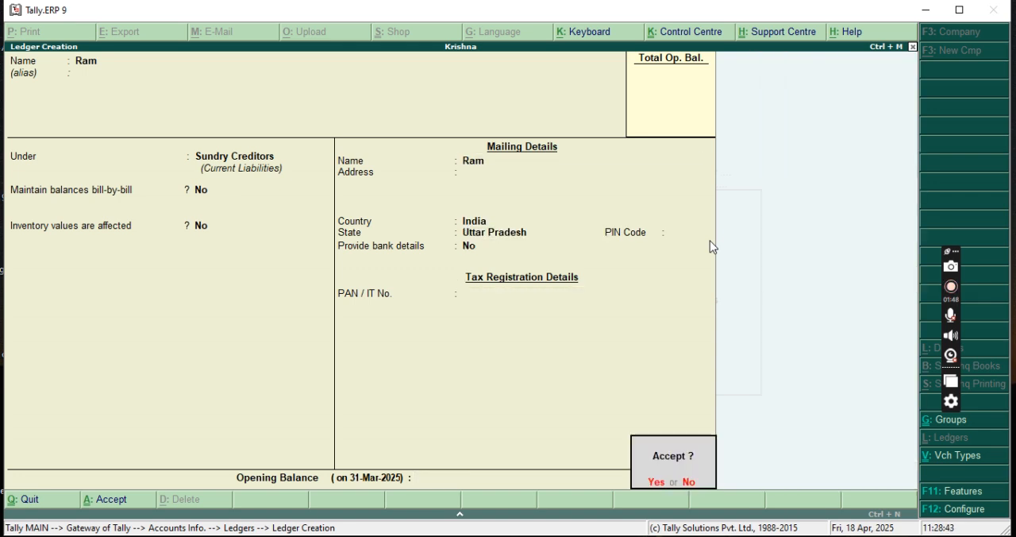
key("Return")
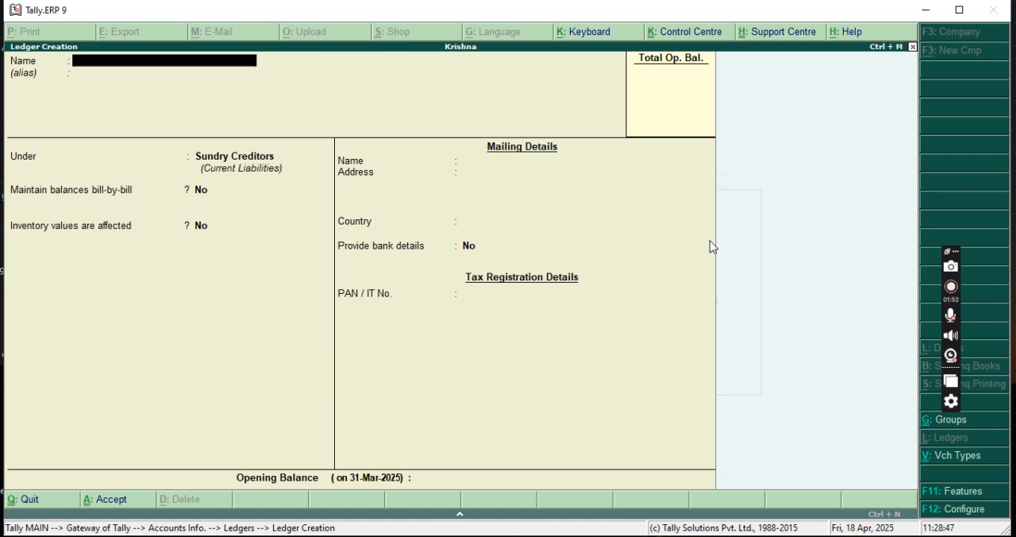
Create a ledger with the debtor's name under Sundry Debtors, keeping the remaining defaults, and save it.
type("Ajay")
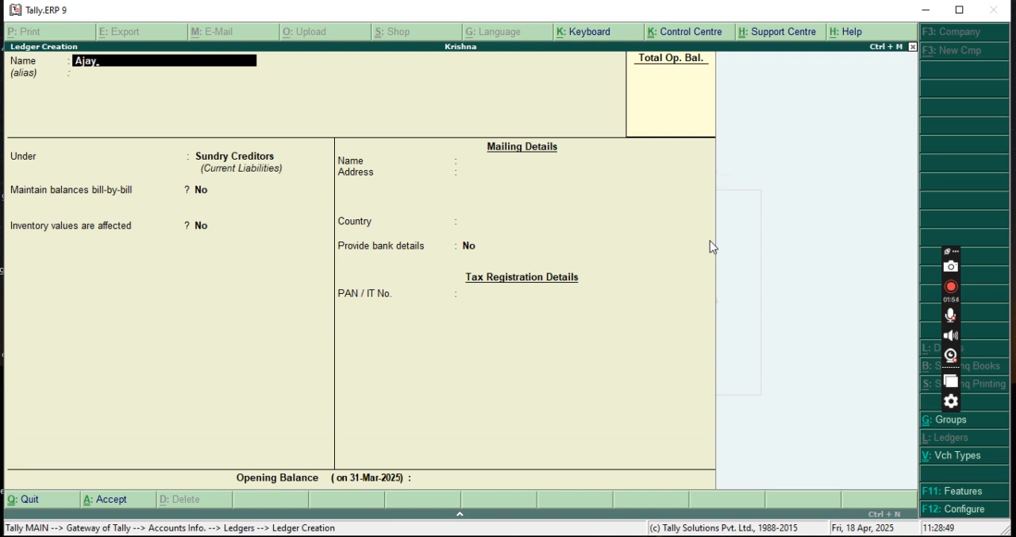
key("Return")
key("Return")
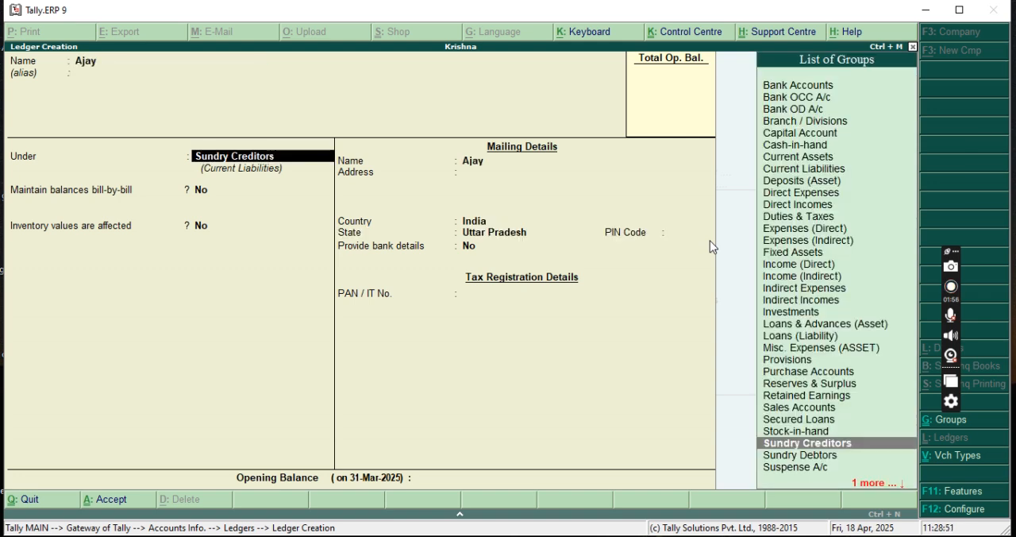
key("Down")
key("Return")
key("Return")
key("Return")
key("Return")
key("Return")
key("Return")
key("Return")
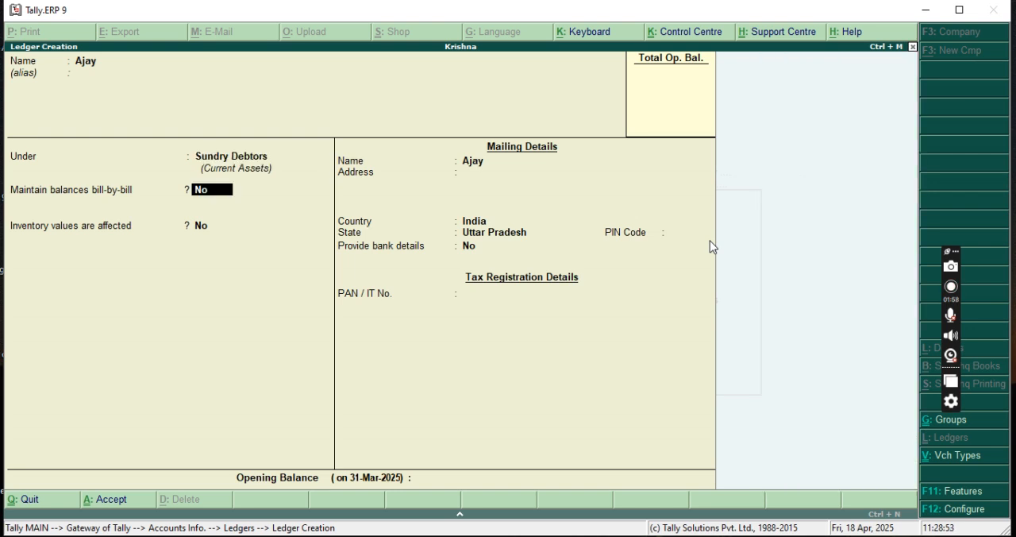
key("Return")
key("Return")
key("Return")
key("Return")
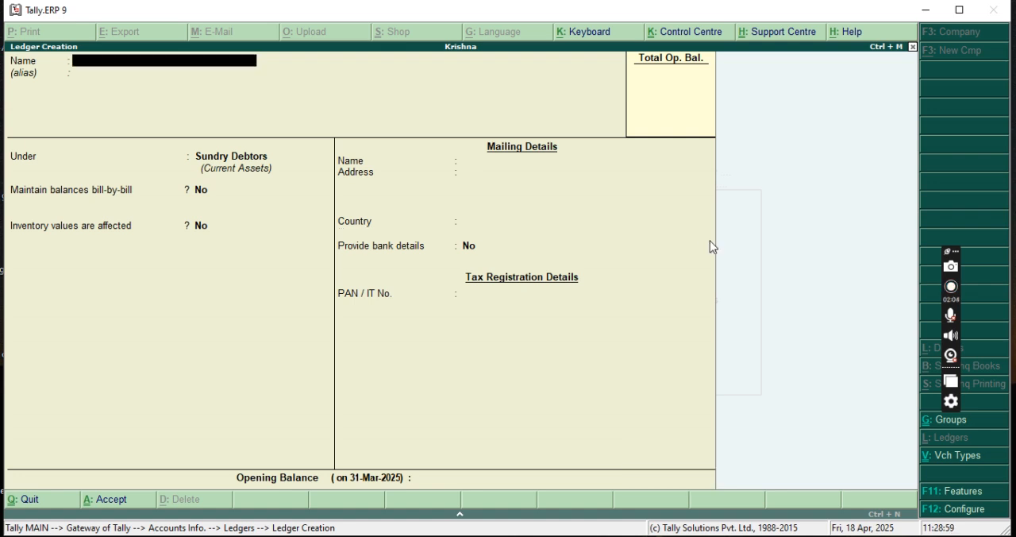
Create a ledger named Furniture under Fixed Assets and save it with the default mailing details.
type("Furniture")
key("Return")
key("Return")
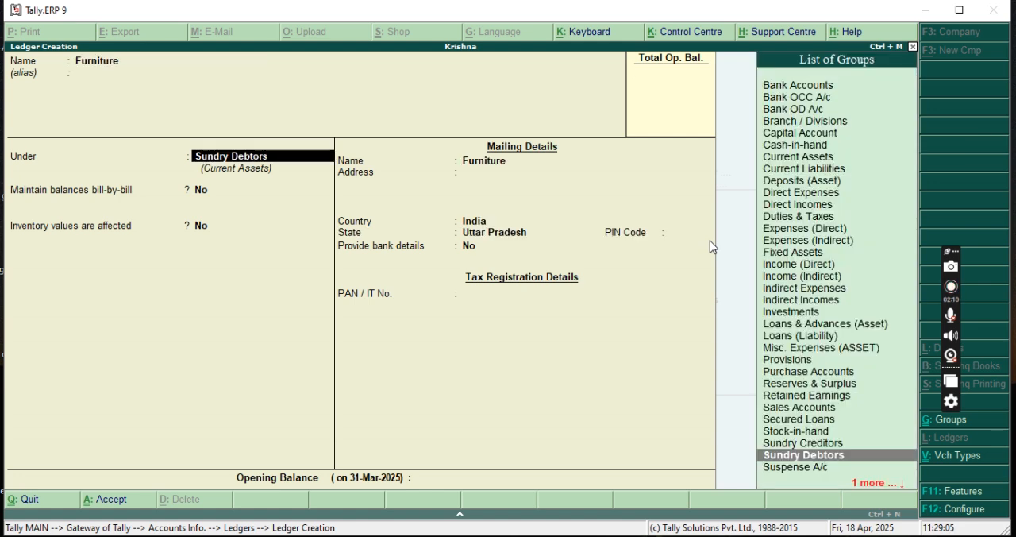
type("Fi")
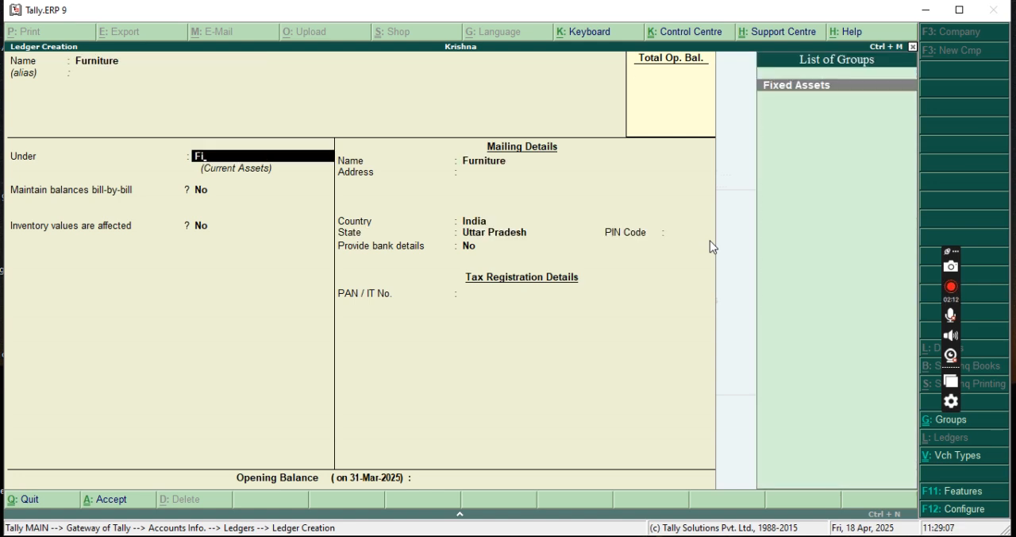
key("Return")
key("Return")
key("Return")
key("Return")
key("Return")
key("Return")
key("Return")
key("Return")
key("Return")
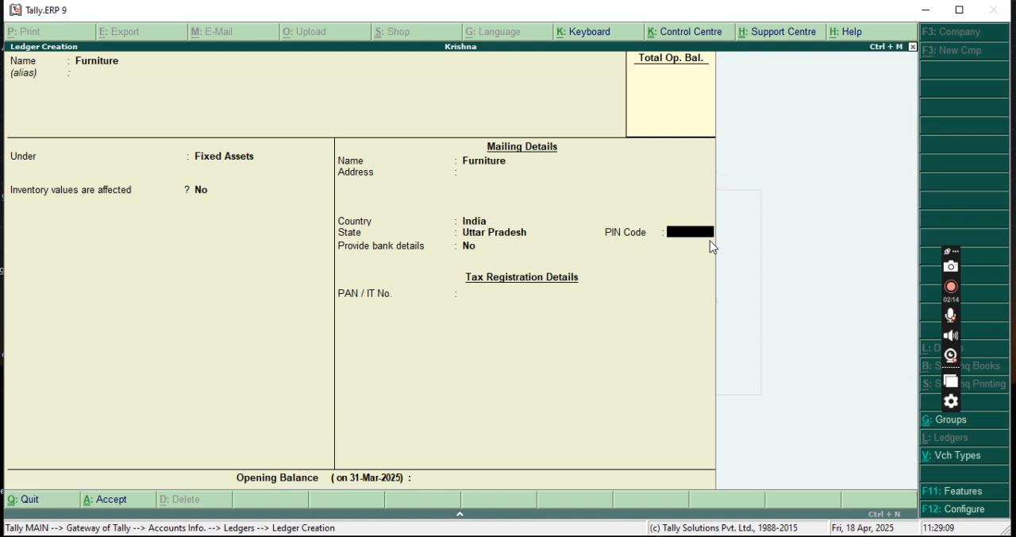
left_click(711, 247)
key("Return")
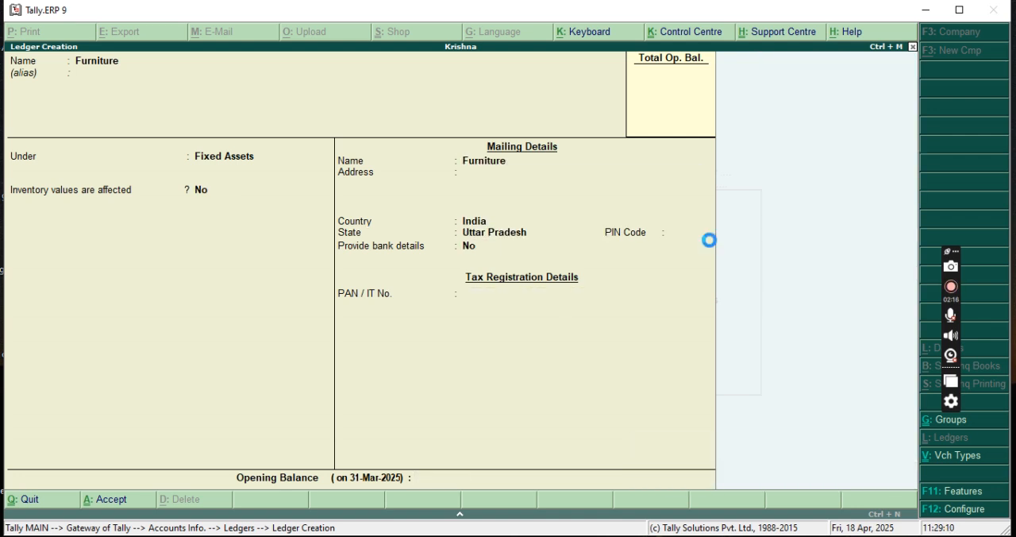
Create a ledger named Stationary under Indirect Expenses and save it.
type("S")
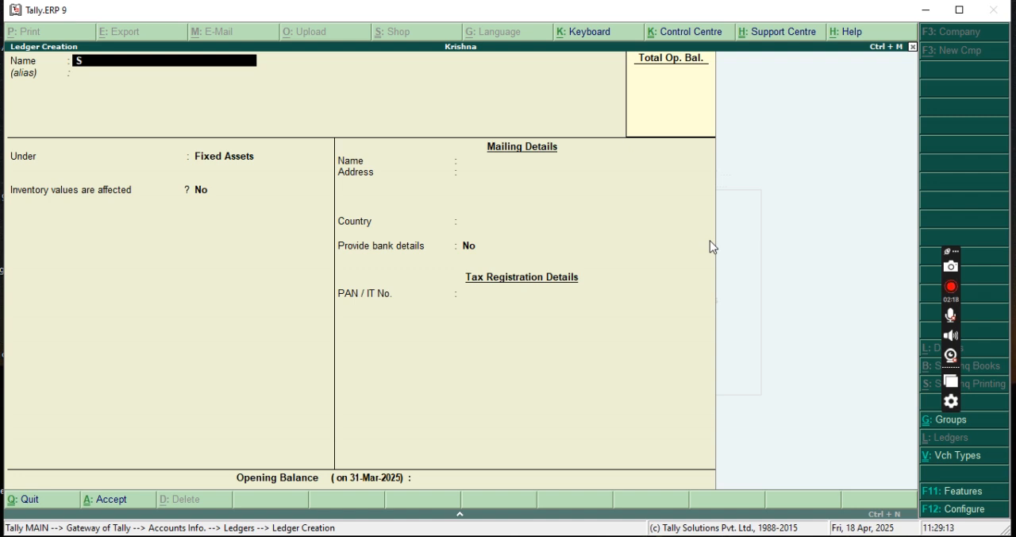
type("tationary")
key("Return")
key("Return")
type("In")
key("Down")
key("Down")
key("Down")
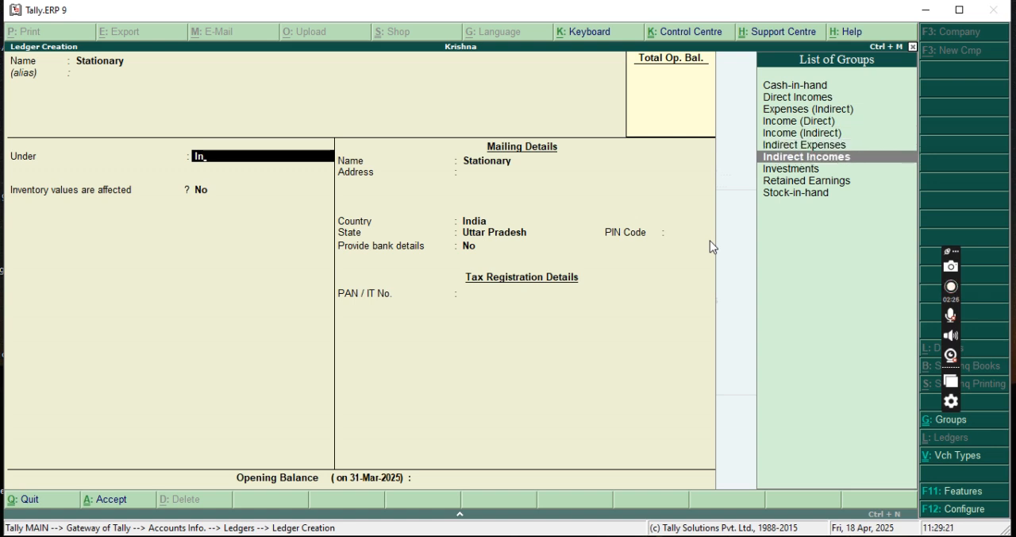
key("Up")
key("Return")
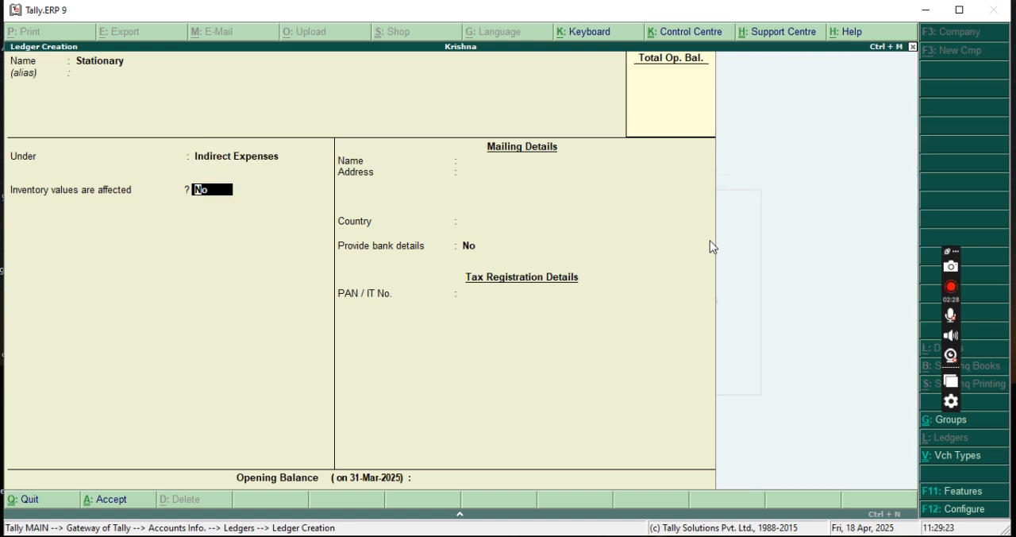
key("ctrl+a")
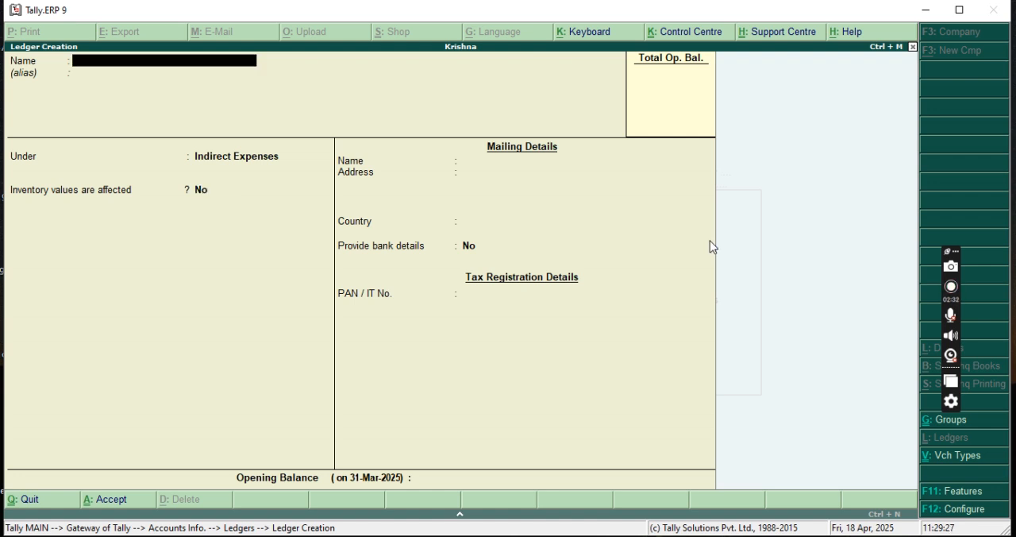
Create a ledger named Wages, keeping the Indirect Expenses group, and save it.
type("Wages")
key("Return")
key("Return")
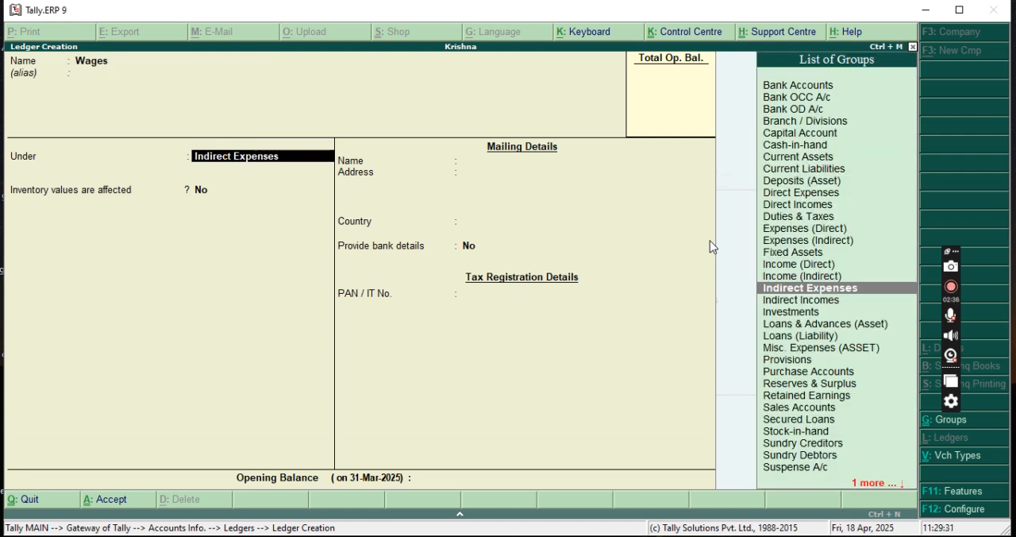
key("ctrl+a")
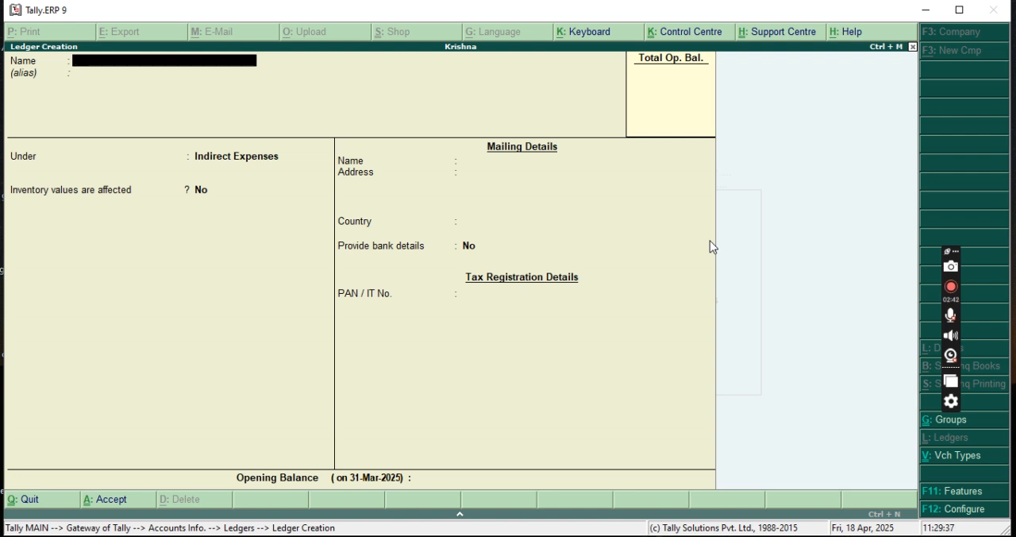
Create another party ledger with the second debtor's name under Sundry Debtors and save it.
type("Sonu")
key("Return")
key("Return")
type("Su")
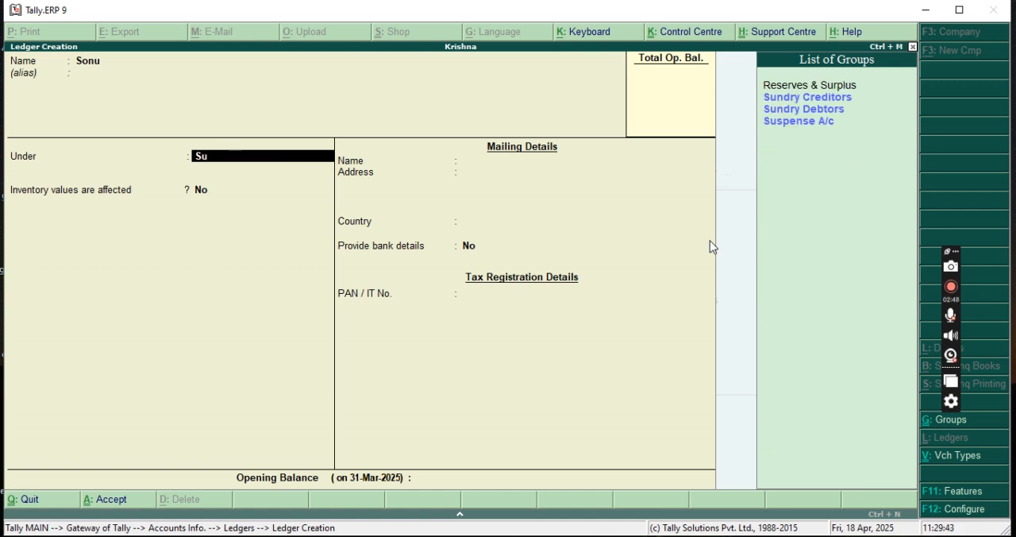
key("Down")
key("Down")
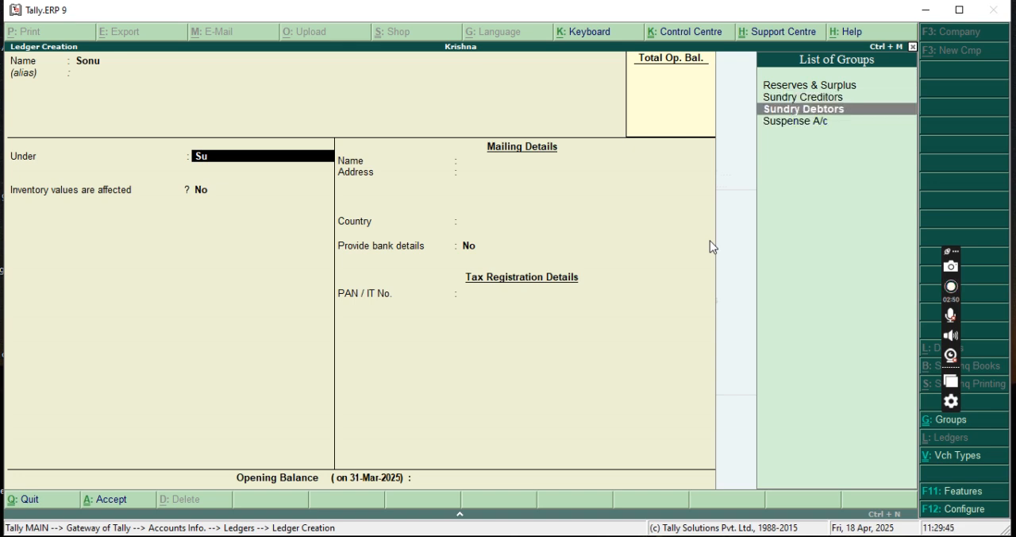
key("Return")
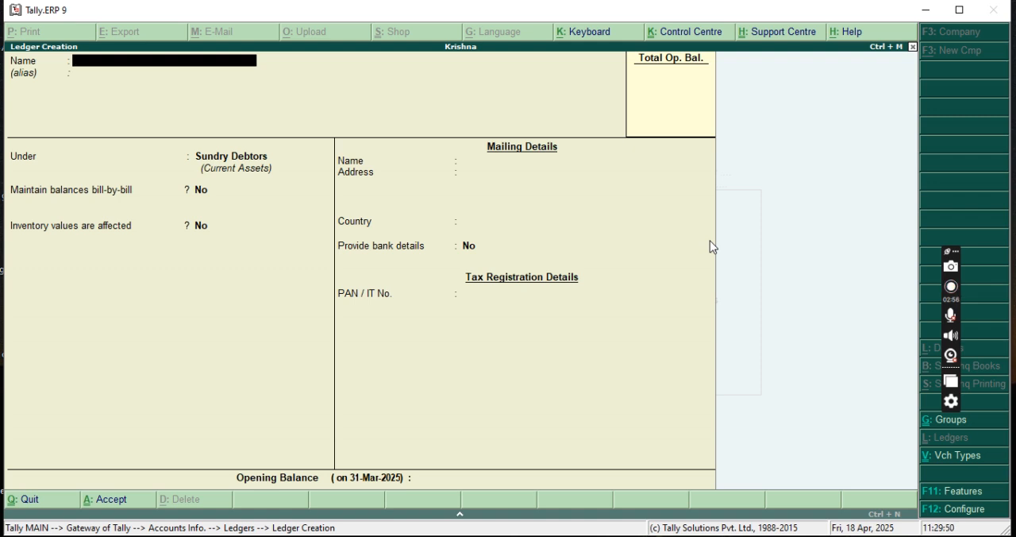
key("Page_Up")
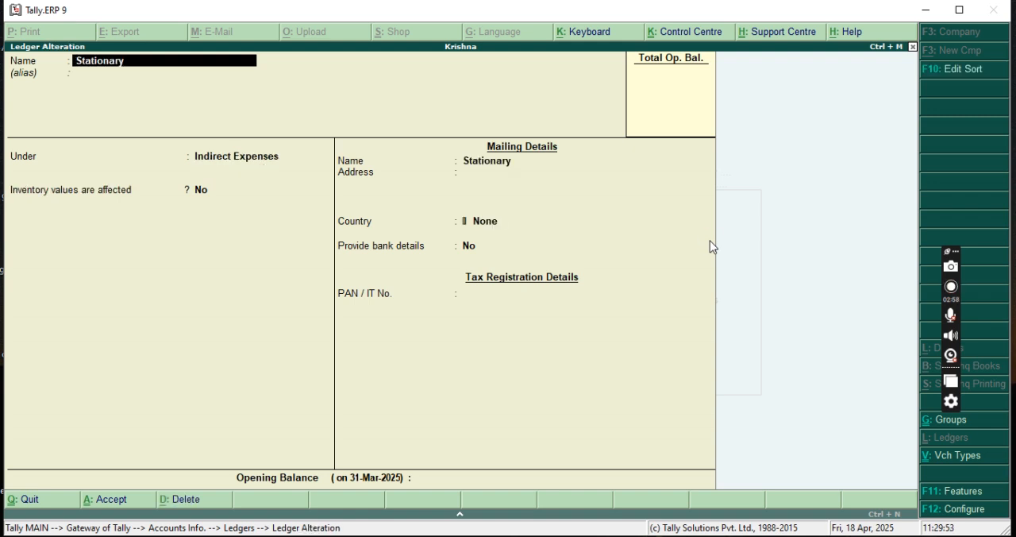
key("Page_Up")
key("Escape")
type("S")
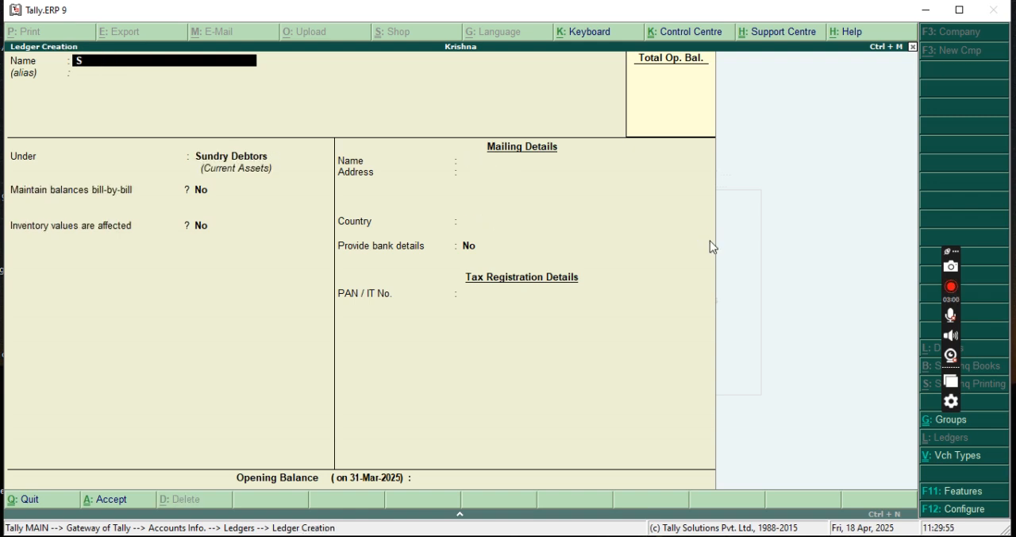
type("onu")
key("Return")
key("Return")
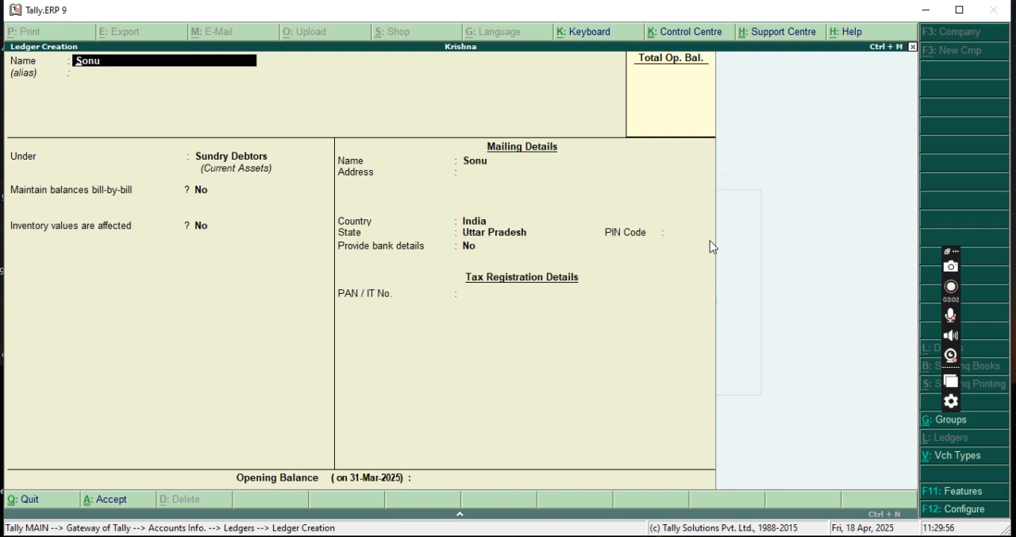
key("Return")
key("Escape")
key("Escape")
key("Escape")
Open single ledger creation and save a party ledger with the next debtor's name, keeping the Sundry Debtors group.
key("Return")
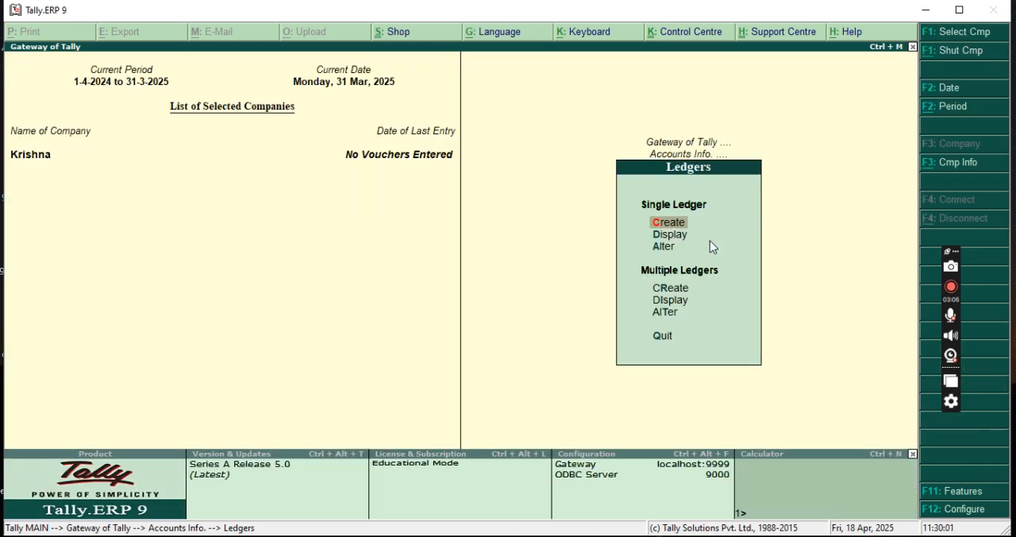
key("Return")
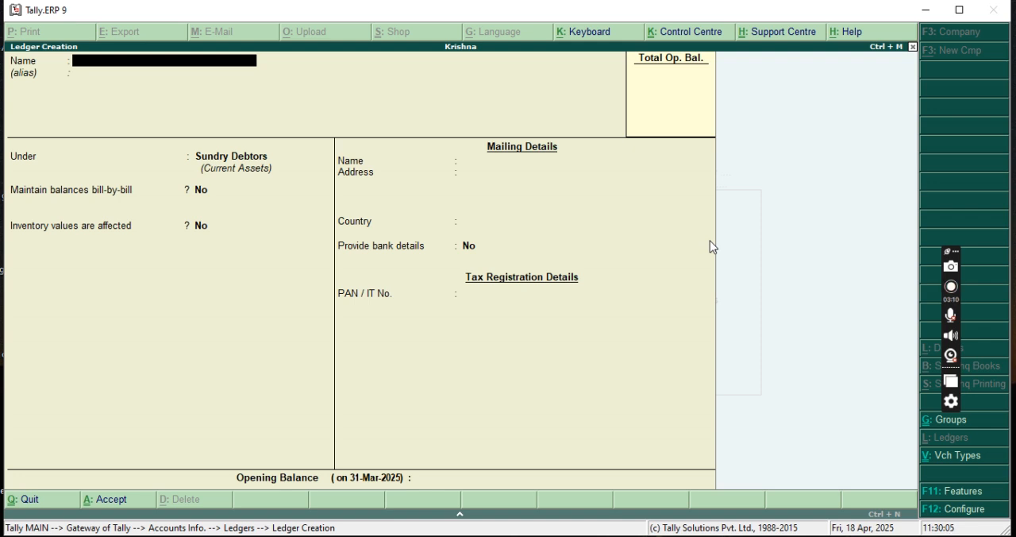
type("Hari")
key("Return")
key("Return")
key("Return")
key("ctrl+a")
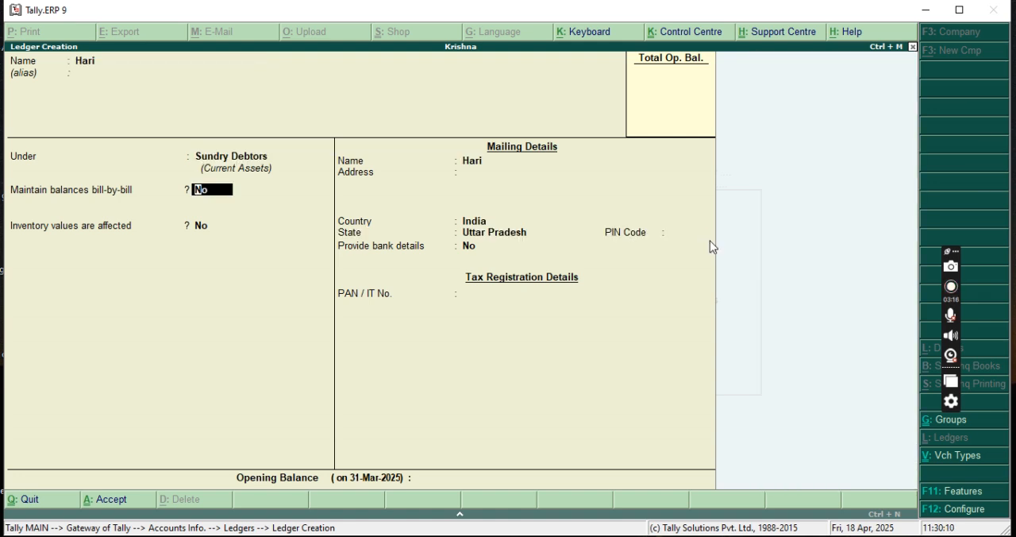
Create a ledger named Rent under Indirect Expenses and save it.
type("Rent")
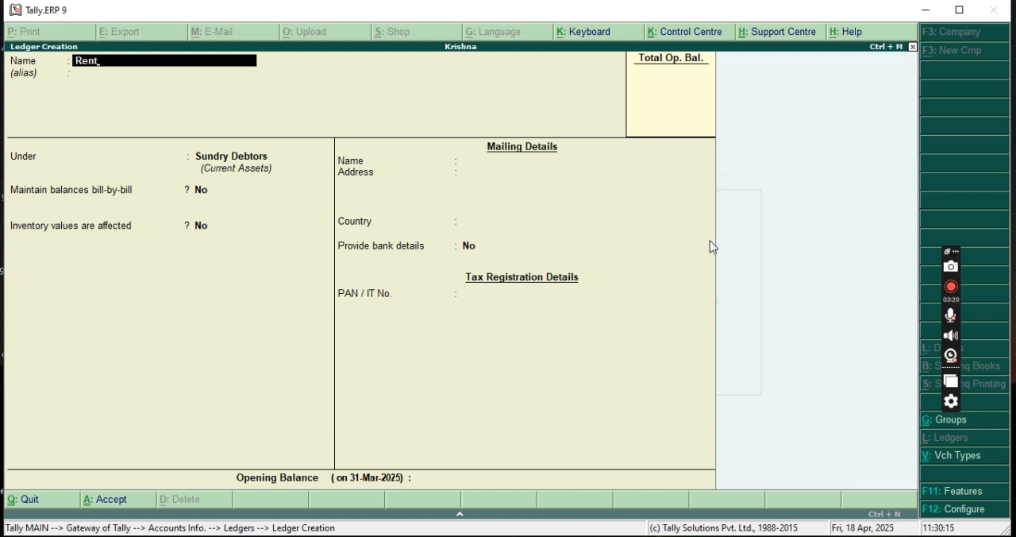
key("Return")
key("Return")
type("In")
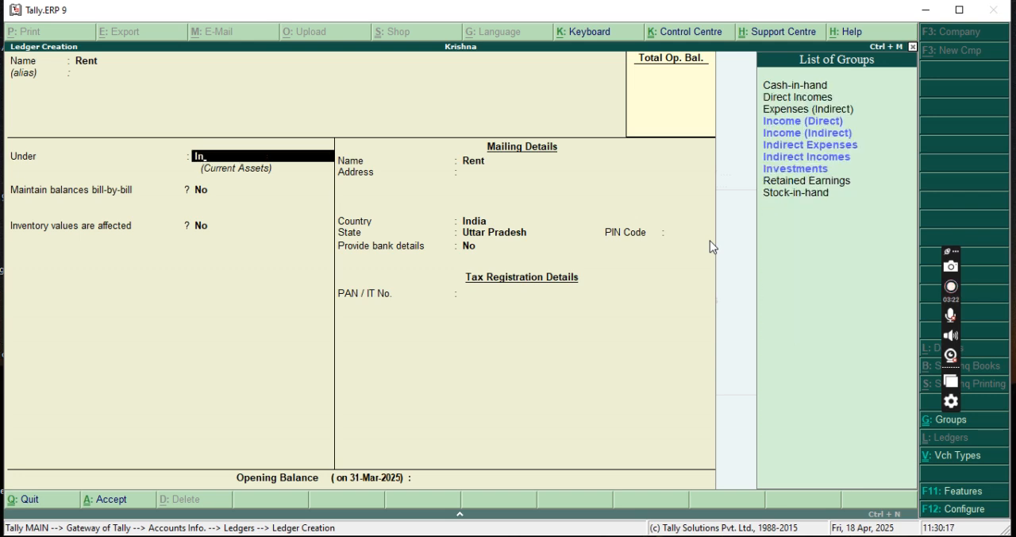
key("Down")
key("Down")
key("Down")
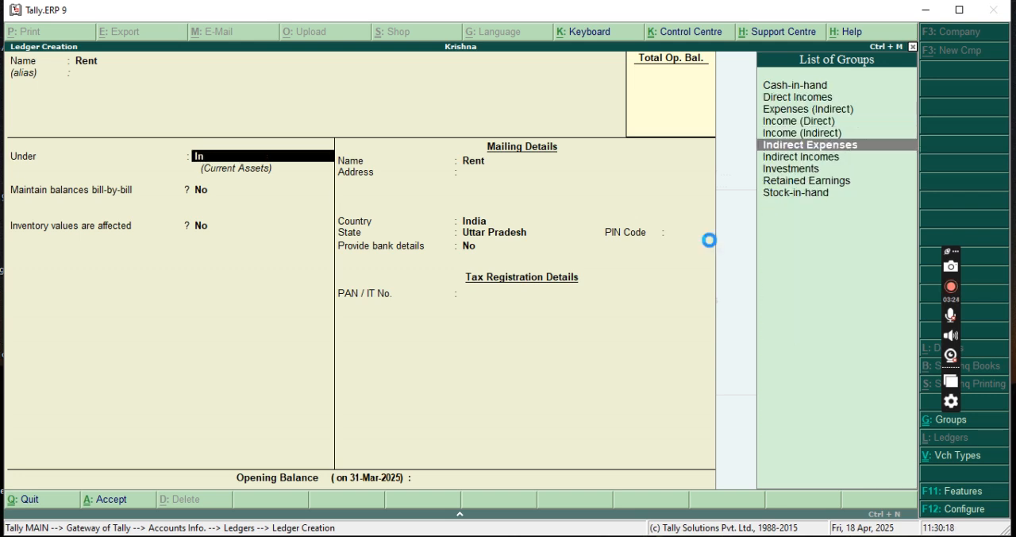
key("Return")
key("ctrl+a")
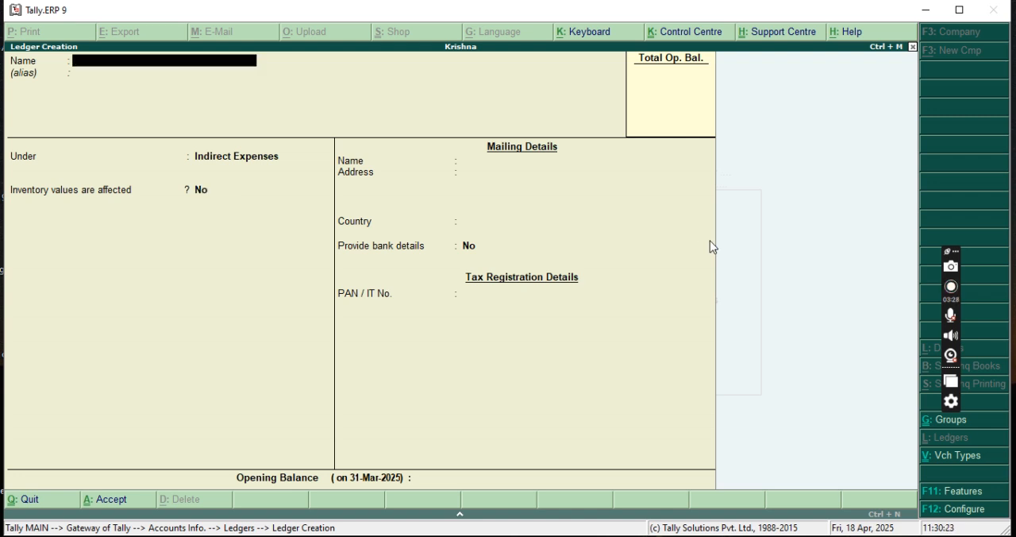
Create a ledger named Sundary Expenses, keeping the Indirect Expenses group, and save it.
type("undary Expenses")
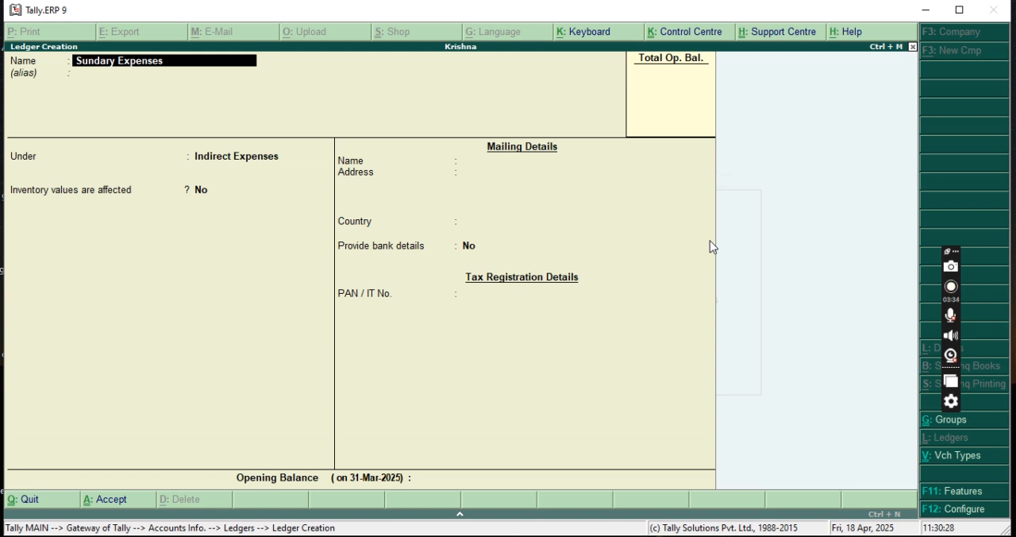
key("Return")
key("ctrl+a")
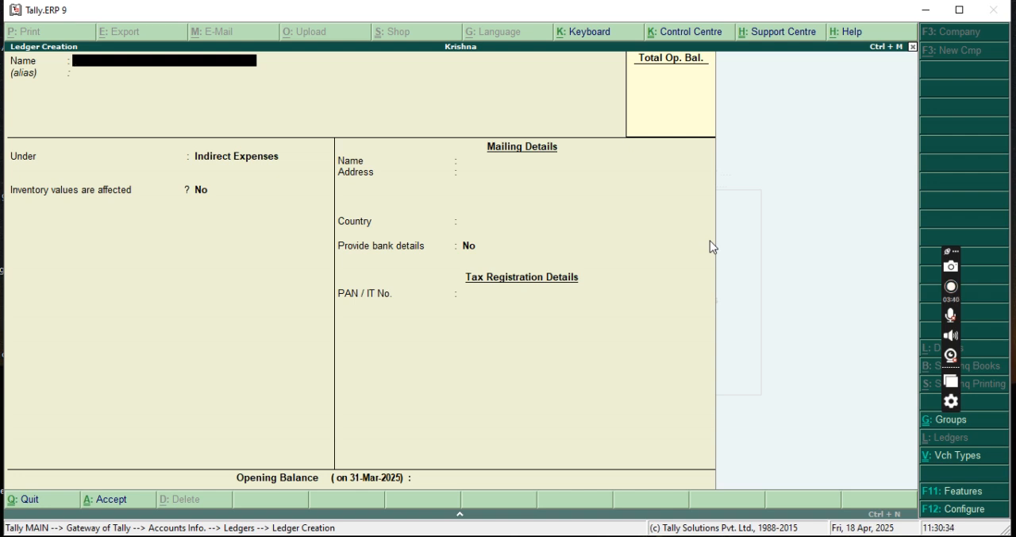
Create a further party ledger with the debtor's name, change its group to Sundry Debtors, and save it.
type("Jaibhagwan")
key("Return")
key("Return")
type("Su")
key("Down")
key("Down")
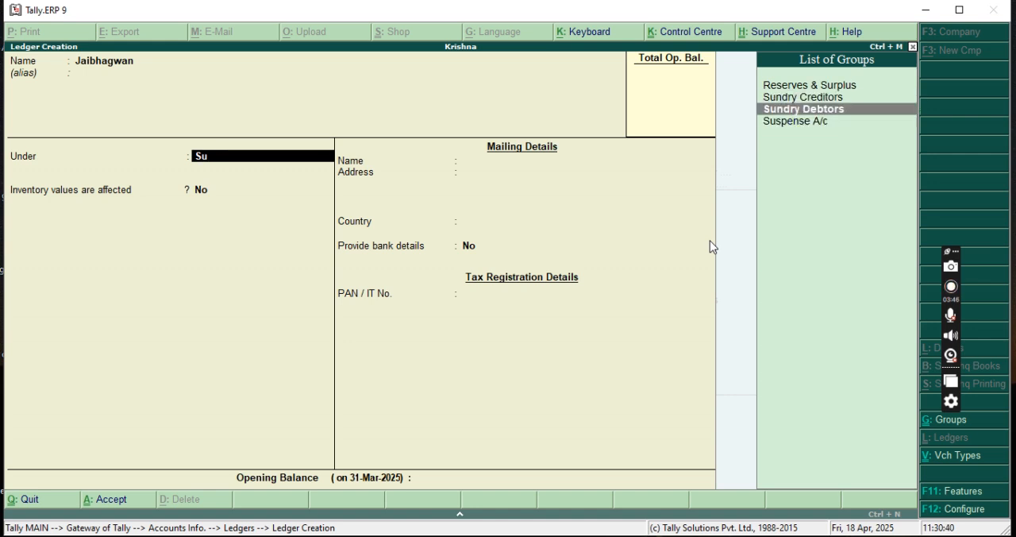
key("Return")
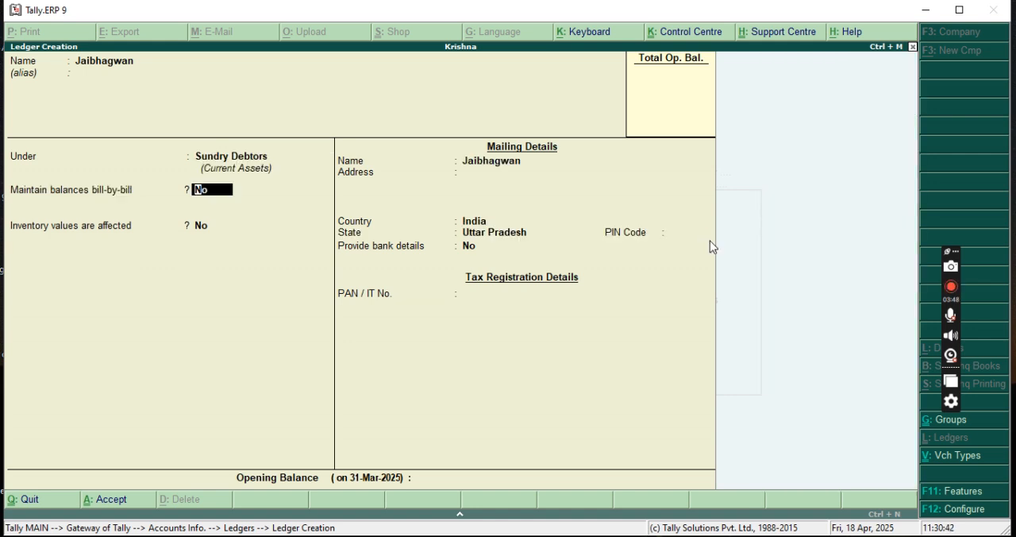
key("ctrl+a")
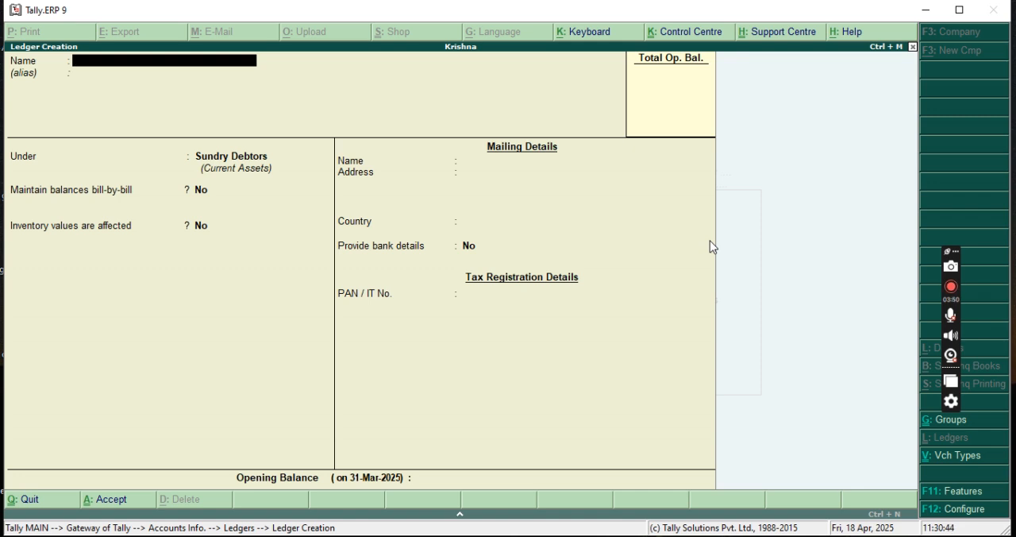